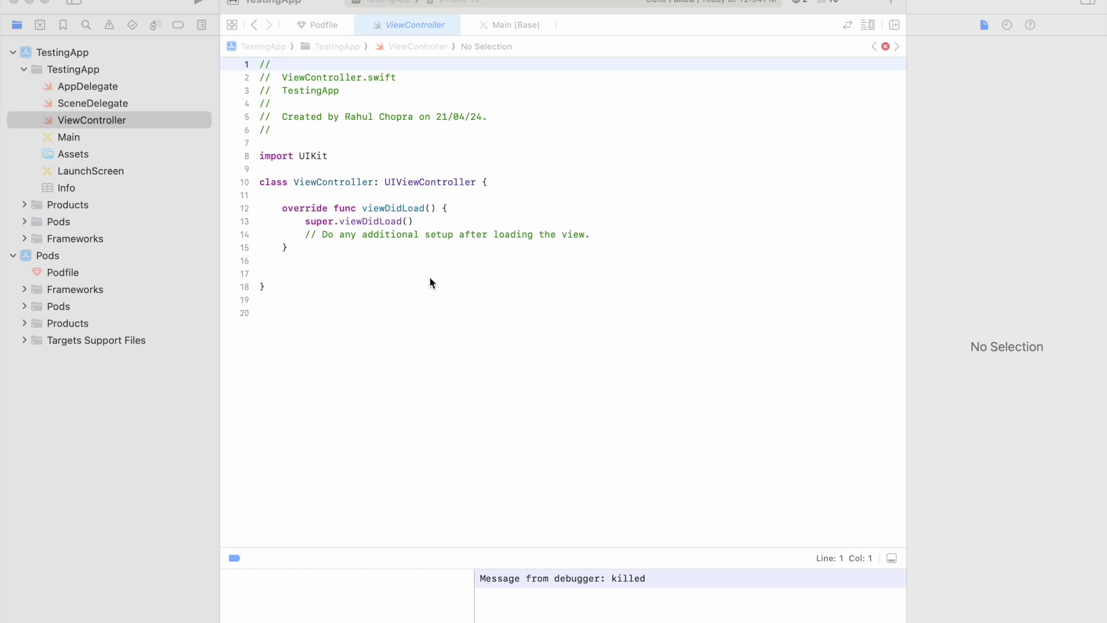
List the build issues and widen the list to read the full Firebase DT_TOOLCHAIN_DIR error.
left_click(109, 24)
scroll(172, 317, "down", 3)
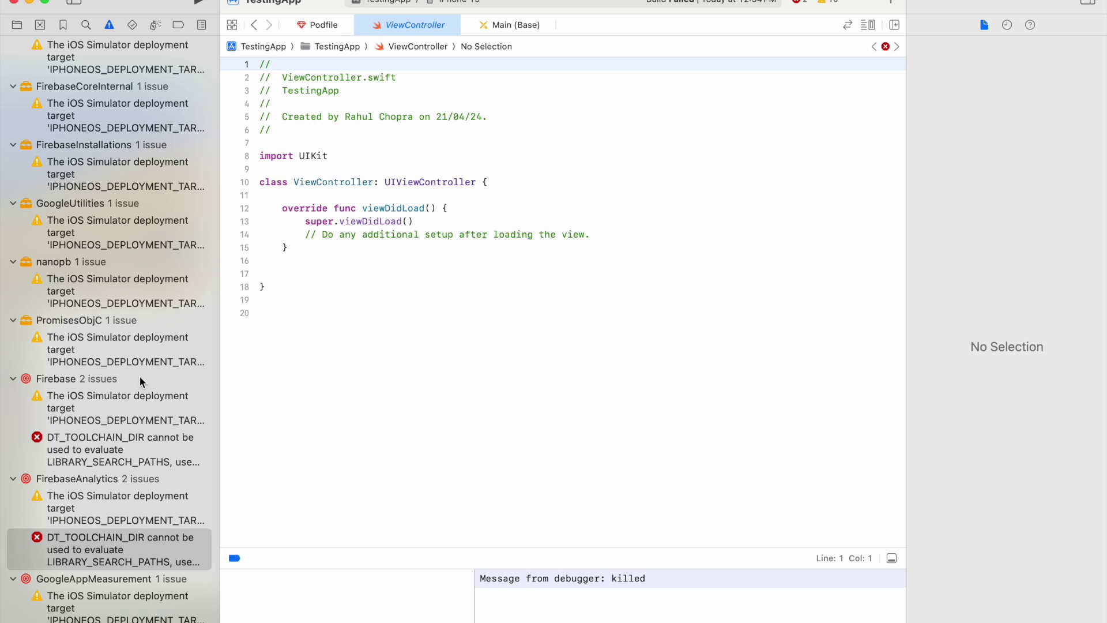
left_click(128, 448)
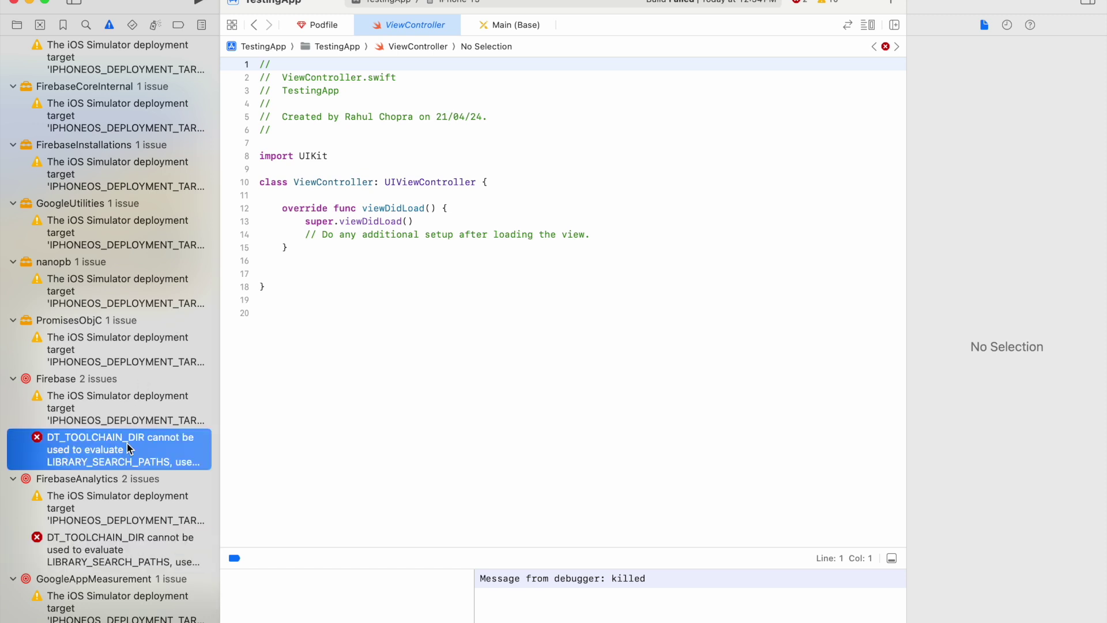
left_click_drag(221, 392, 274, 396)
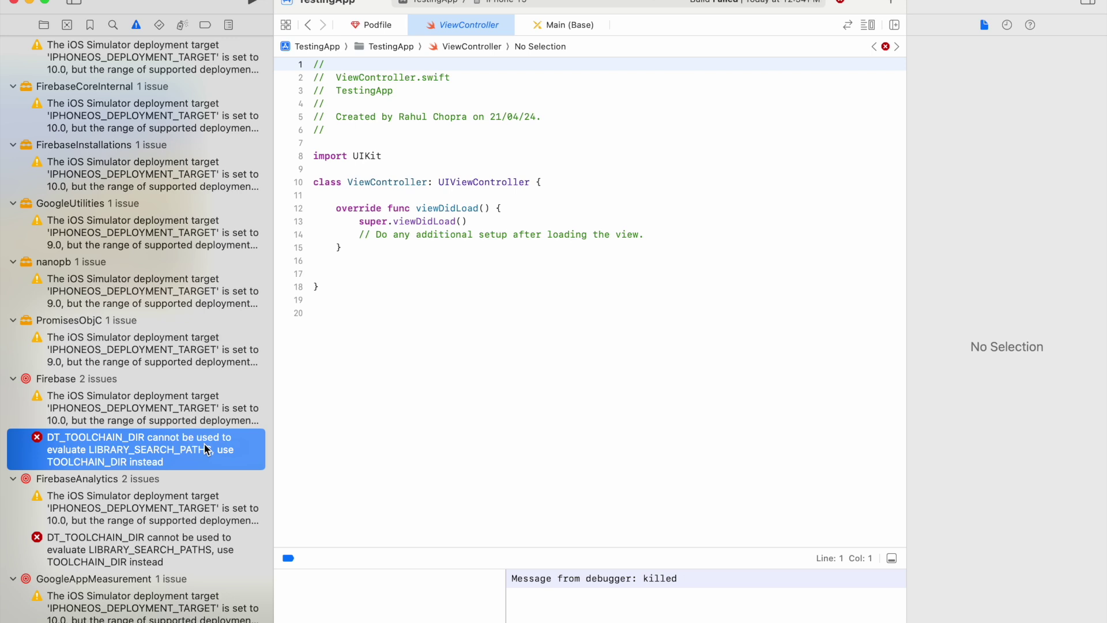
Switch back to the Project navigator showing the TestingApp file tree.
left_click(43, 24)
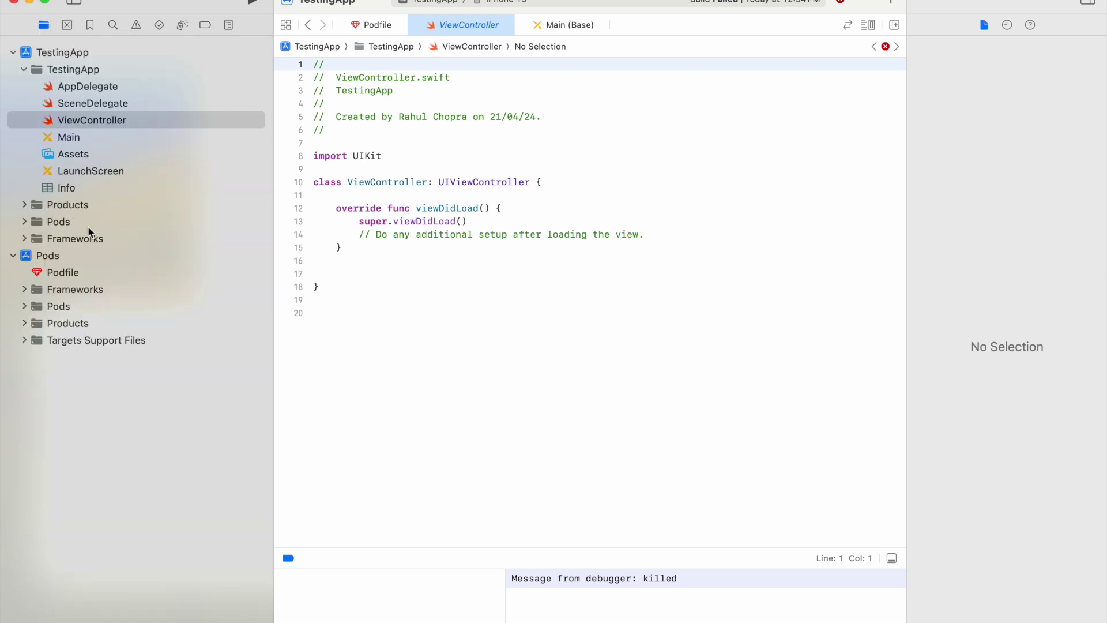
Paste the post_install hook below the Firebase pod line in the Podfile.
left_click(73, 276)
left_click(339, 209)
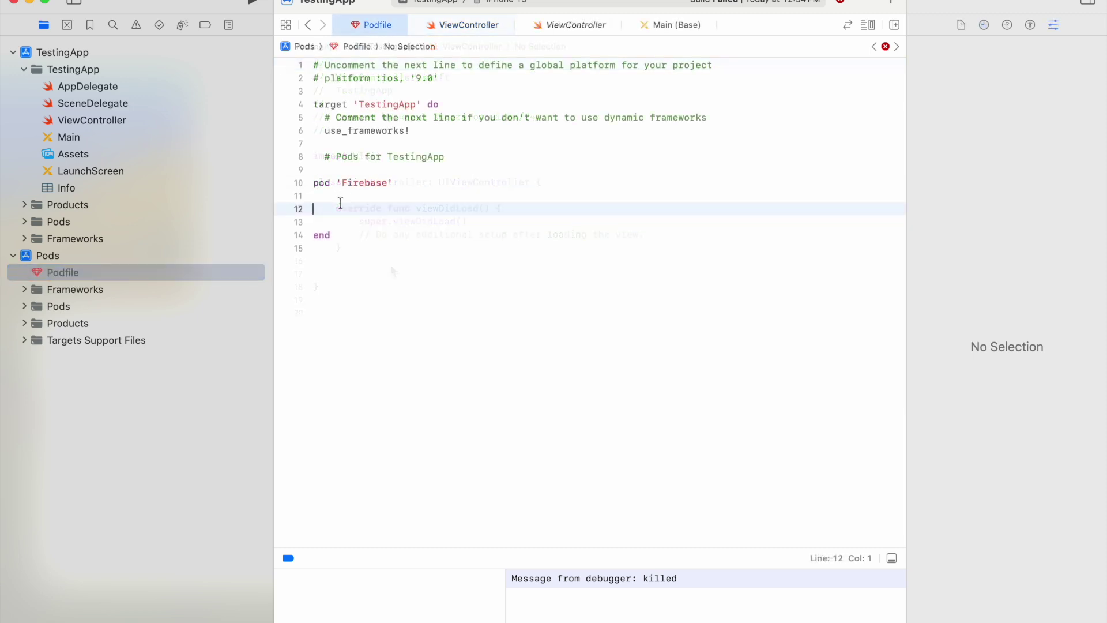
type("post_install do |installer|   installer.pods_project.targets.each do |target|     target.build_configurations.each do |config|       xcconfig_path = config.base_configuration_reference.real_path       xcconfig = File.read(xcconfig_path)       xcconfig_mod = xcconfig.gsub(/DT_TOOLCHAIN_DIR/, \"TOOLCHAIN_DIR\")       File.open(xcconfig_path, \"w\") { |file| file << xcconfig_mod }     end   end end")
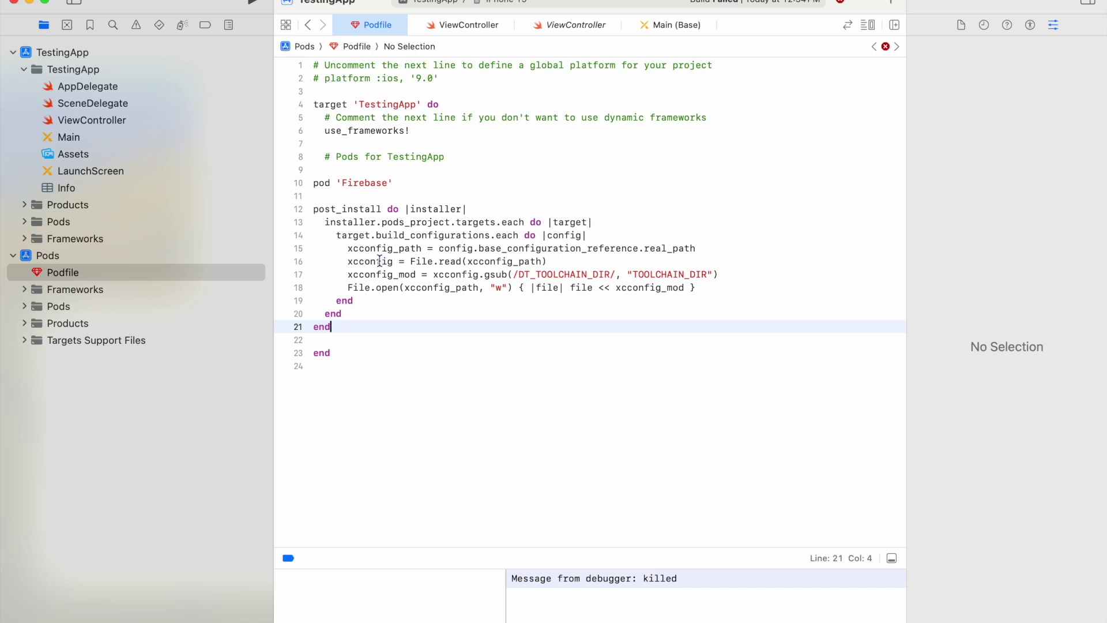
Rerun pod install in Terminal, then come back to Xcode.
key("cmd+Tab")
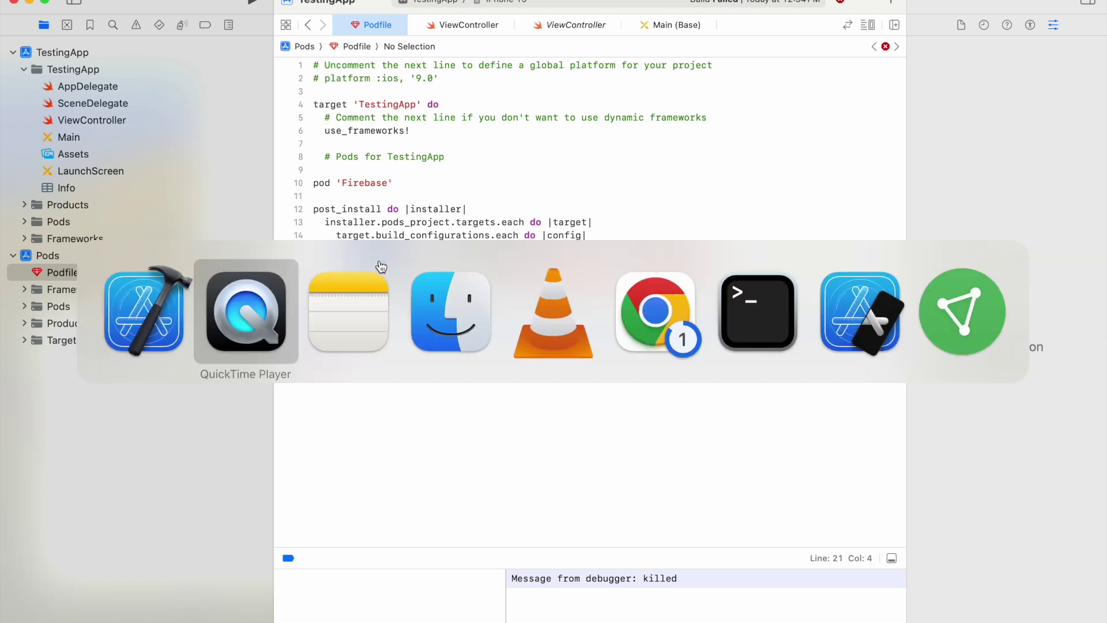
key("Tab")
key("Tab")
key("Tab")
key("Tab")
key("Tab")
type("pod ")
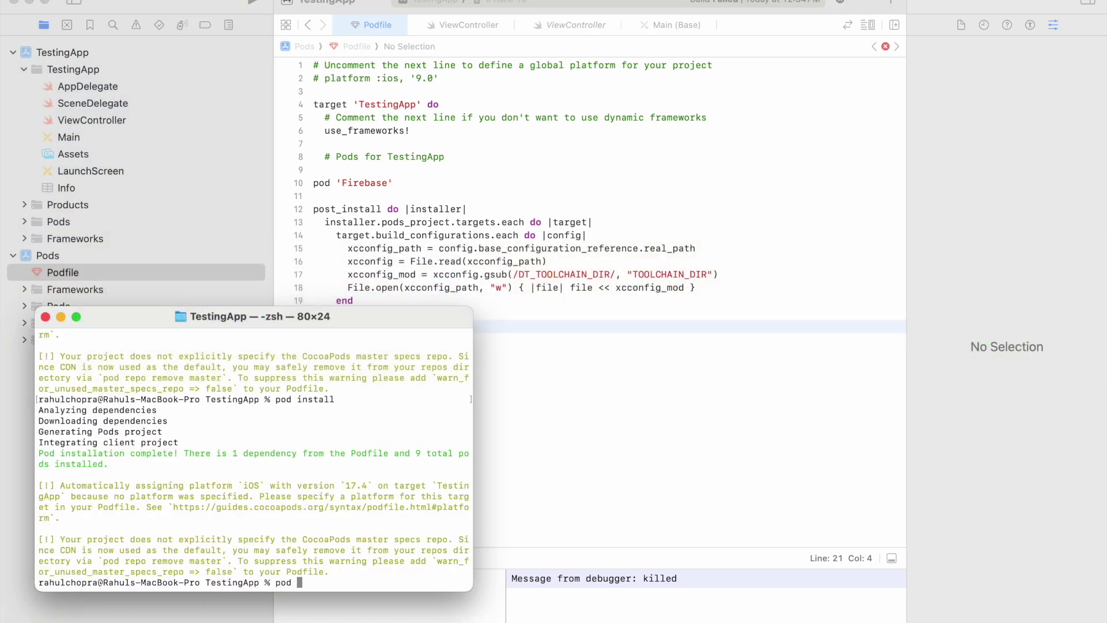
type("install")
key("Return")
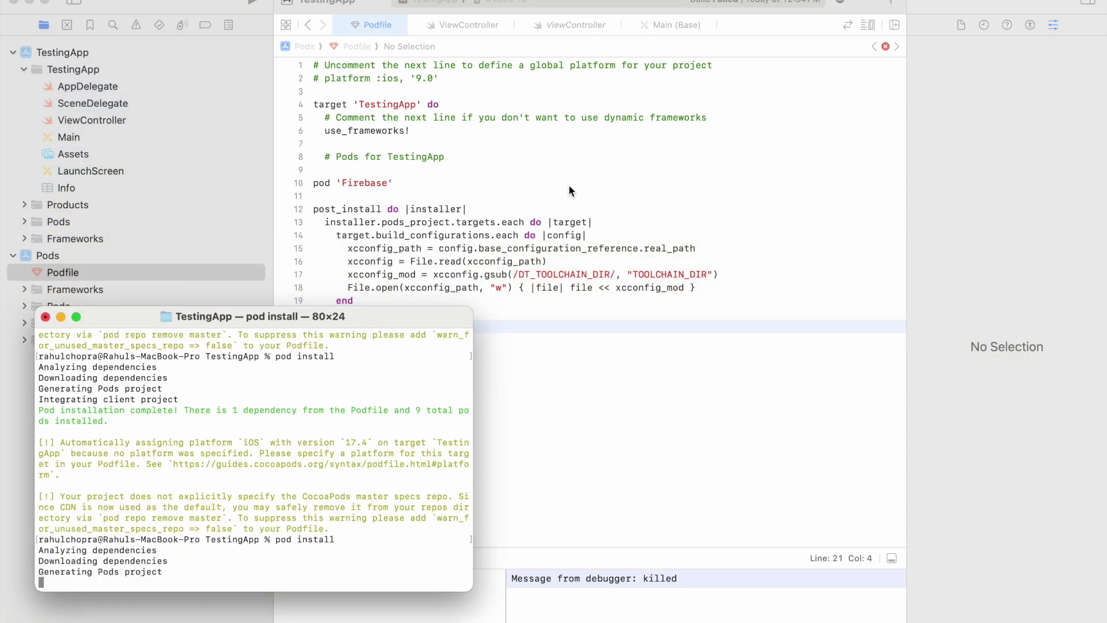
left_click(632, 380)
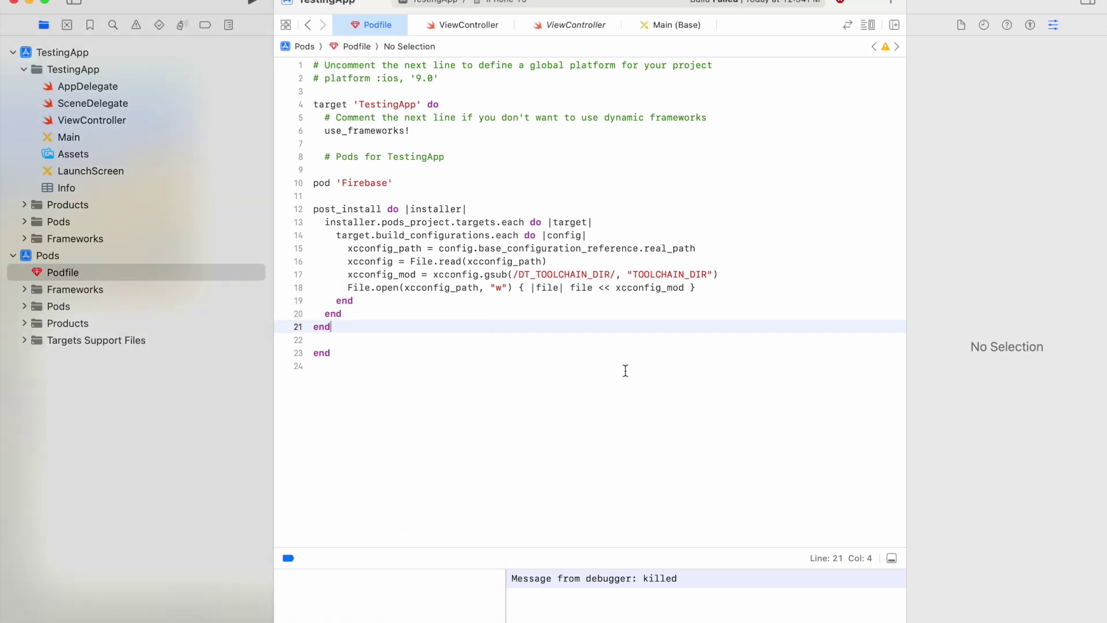
Build and run TestingApp on the iPhone 15 simulator with Cmd+R.
key("super+r")
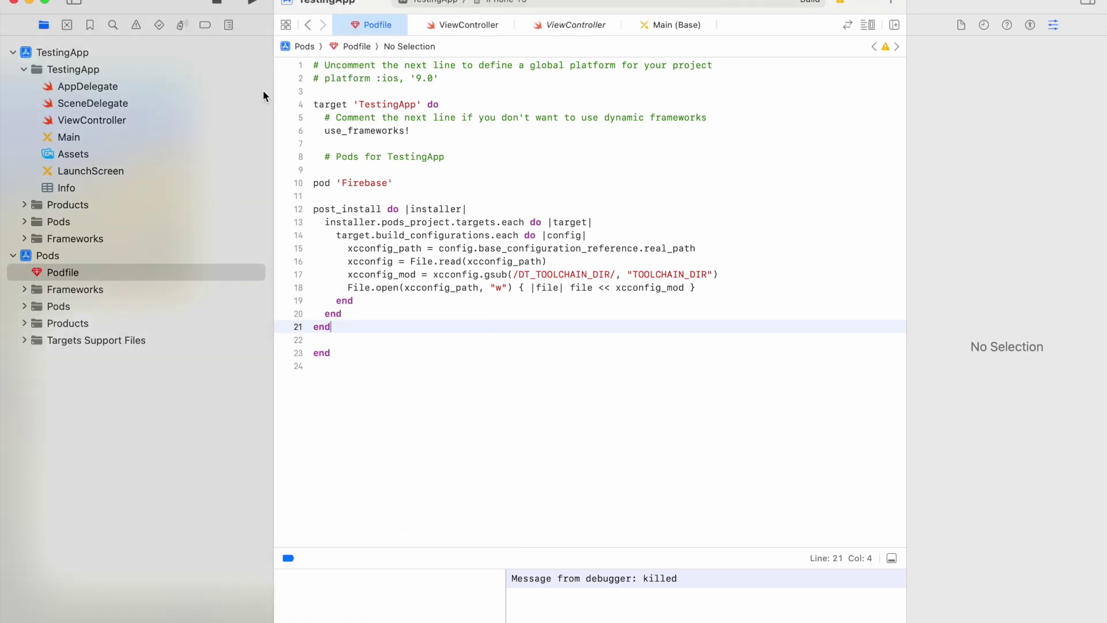